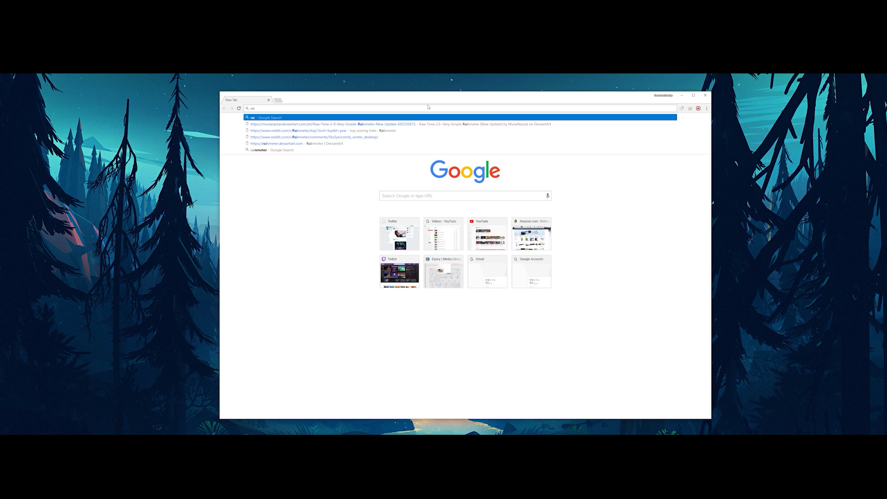
Step: Search Google for 'rainmeter' and open the official rainmeter.net site
{"action": "type", "text": "meter"}
{"action": "key", "text": "Return"}
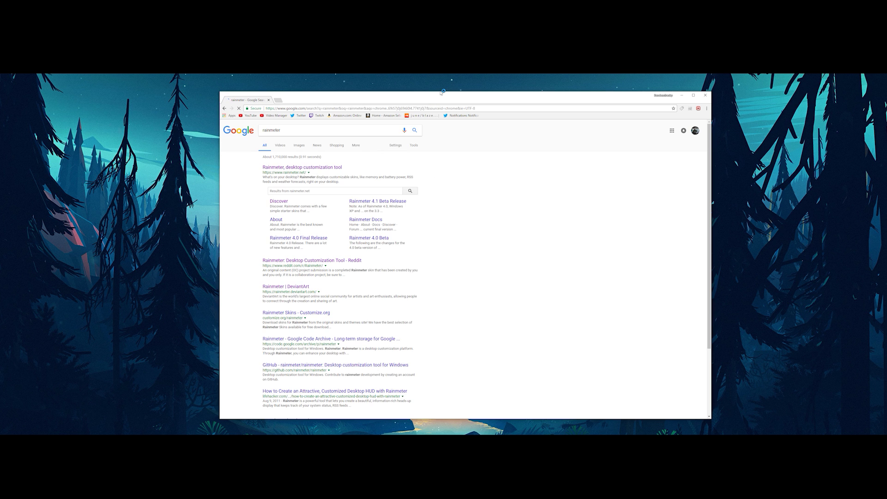
{"action": "left_click", "coordinate": [336, 169]}
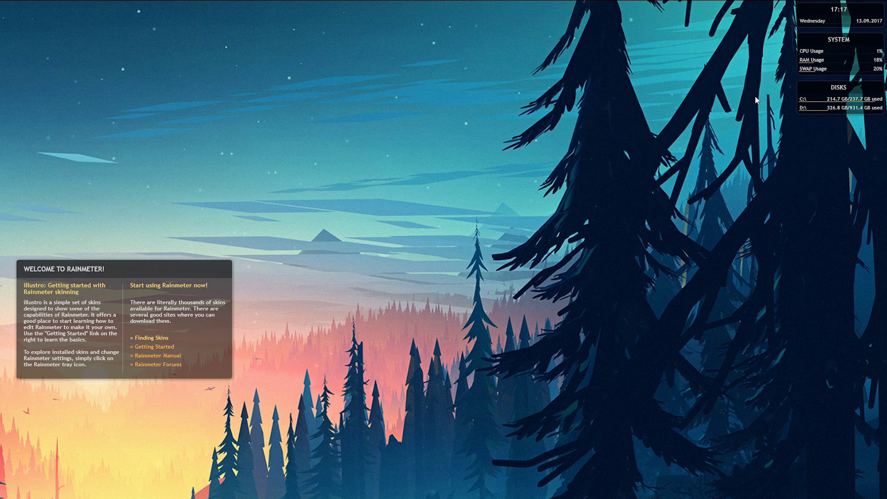
Step: Unload the illustro clock, system and disks widgets and close the welcome panel
{"action": "right_click", "coordinate": [824, 95]}
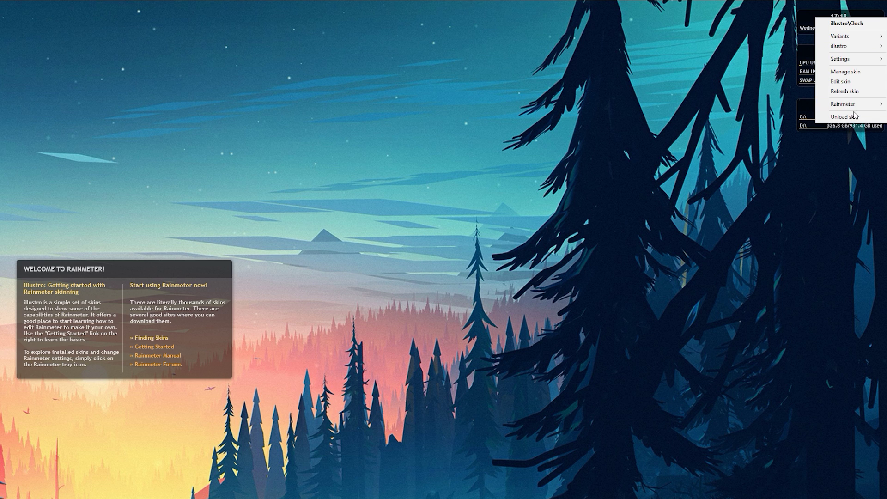
{"action": "left_click", "coordinate": [854, 118]}
{"action": "right_click", "coordinate": [812, 61]}
{"action": "left_click", "coordinate": [853, 161]}
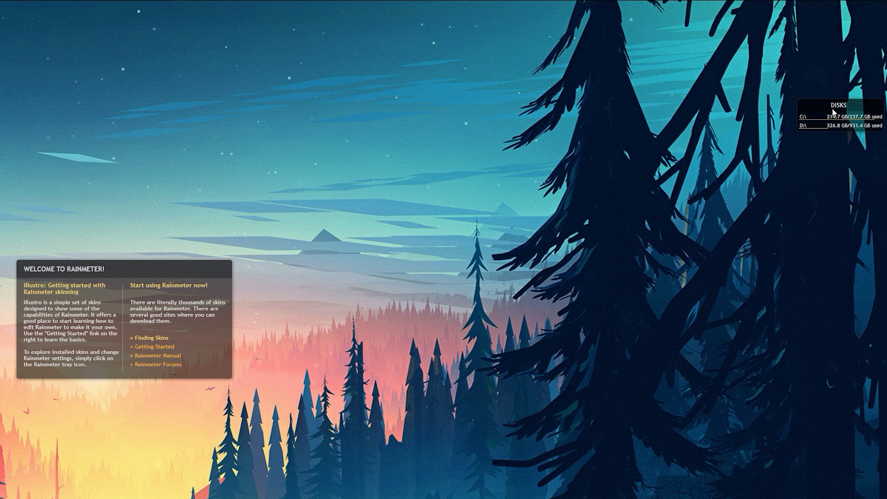
{"action": "right_click", "coordinate": [819, 110]}
{"action": "left_click", "coordinate": [854, 208]}
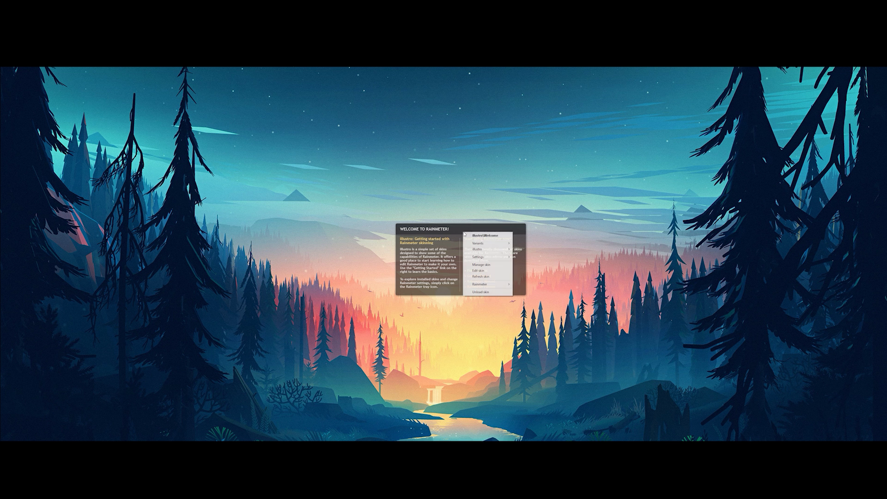
{"action": "left_click", "coordinate": [493, 292]}
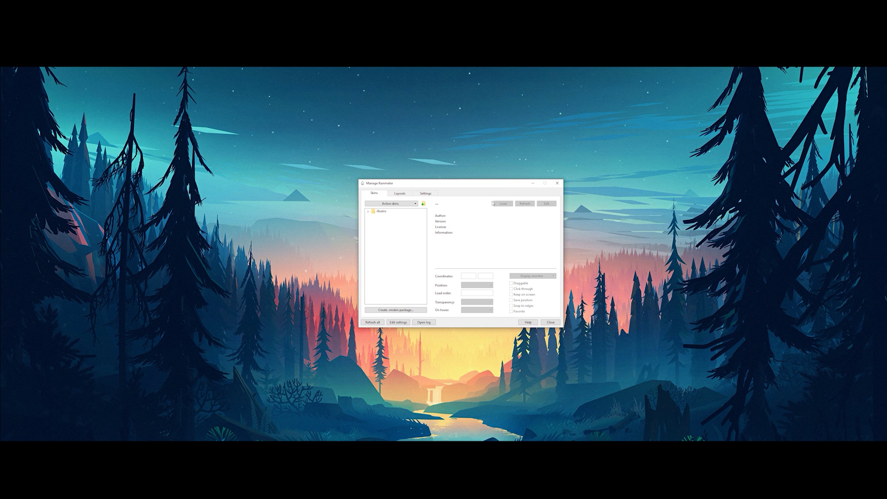
Step: Shift the Manage Rainmeter window right, then expand and collapse the illustro folder
{"action": "left_click_drag", "start_coordinate": [472, 186], "coordinate": [484, 186]}
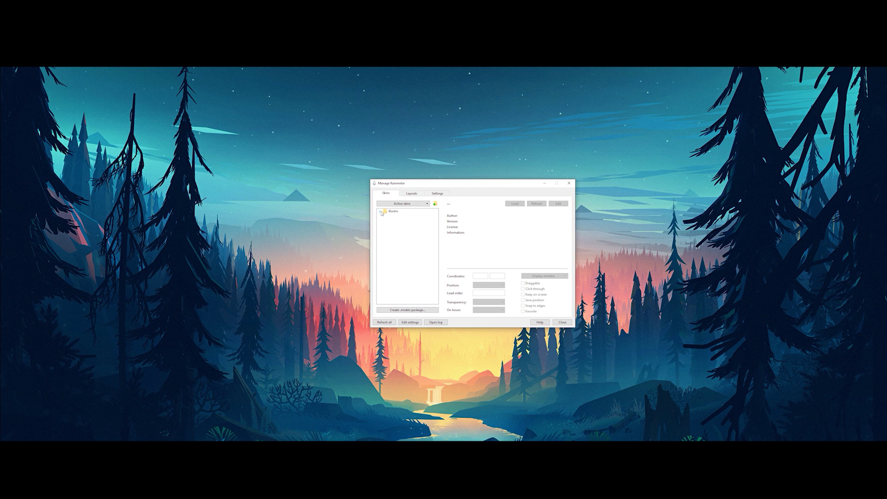
{"action": "double_click", "coordinate": [393, 211]}
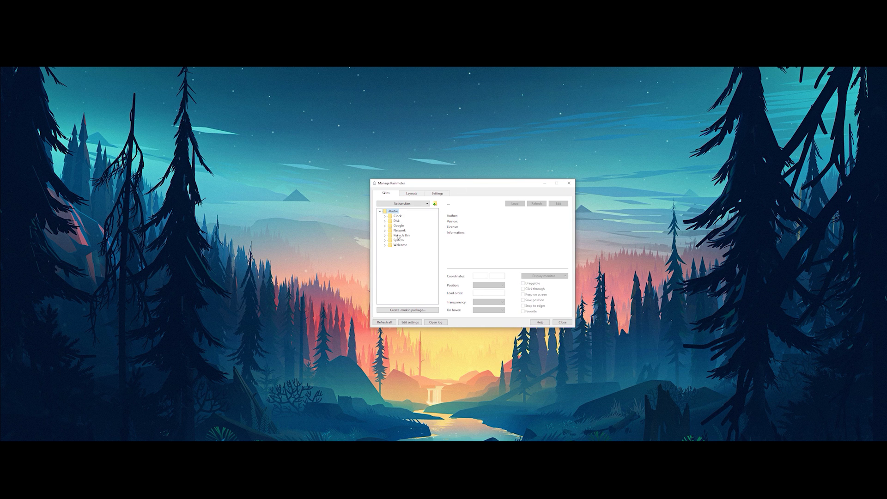
{"action": "left_click", "coordinate": [380, 212]}
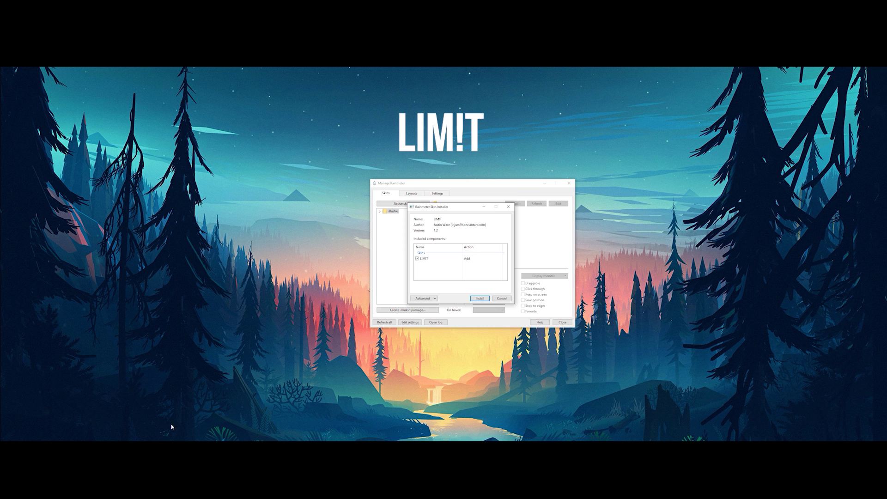
Step: Install the LIM!T package and expand its LIM!T, music and time folders
{"action": "left_click", "coordinate": [479, 299]}
{"action": "double_click", "coordinate": [379, 216]}
{"action": "double_click", "coordinate": [386, 222]}
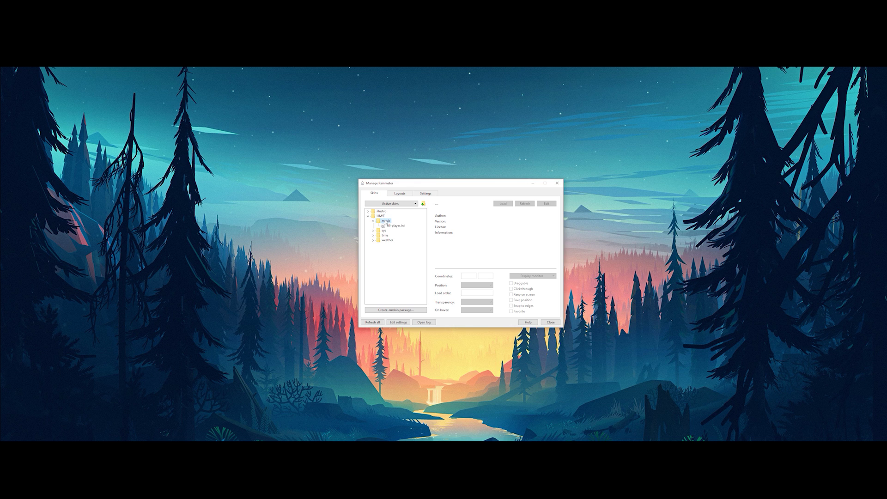
{"action": "left_click", "coordinate": [373, 235]}
Step: Load the fill-clock and fill-date skins from the clock and date folders
{"action": "double_click", "coordinate": [390, 240]}
{"action": "double_click", "coordinate": [400, 245]}
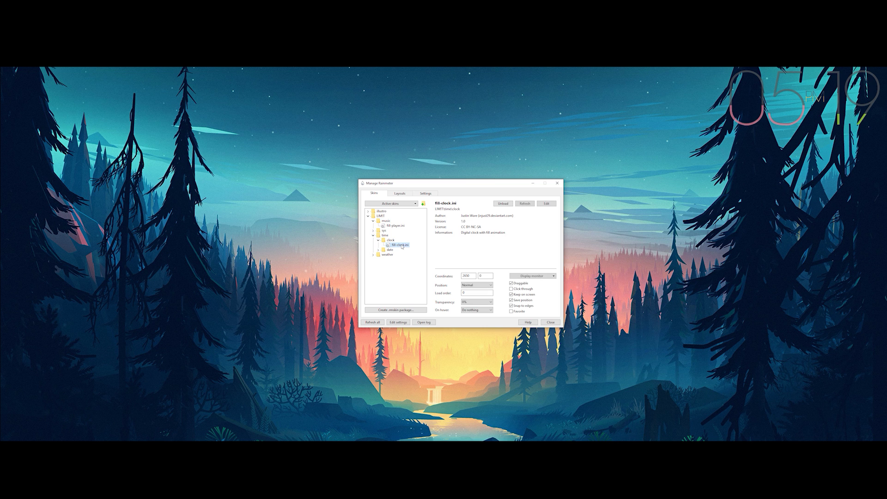
{"action": "left_click", "coordinate": [378, 250]}
{"action": "double_click", "coordinate": [399, 254]}
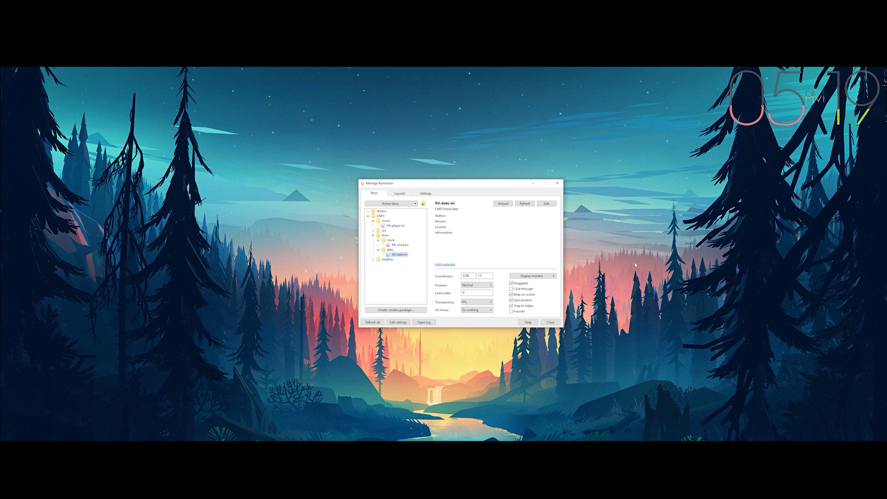
Step: Move the manager aside and centre the clock with the date just to its right
{"action": "left_click_drag", "start_coordinate": [512, 187], "coordinate": [219, 178]}
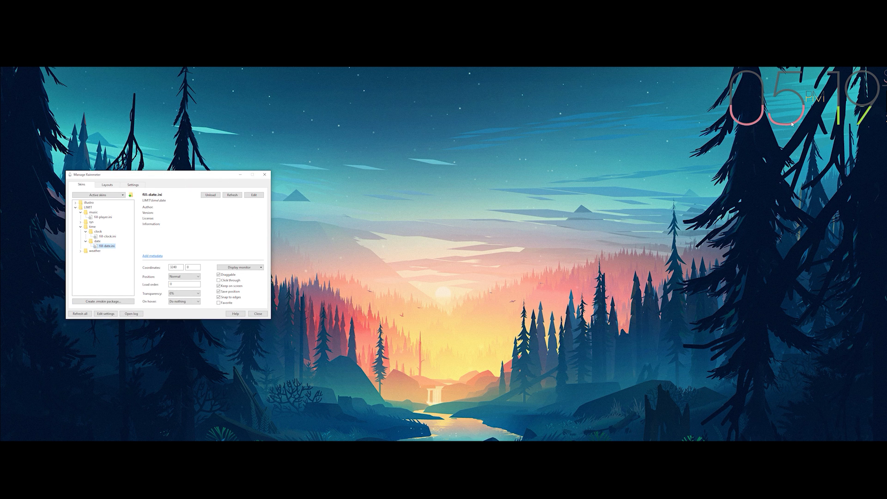
{"action": "left_click_drag", "start_coordinate": [788, 123], "coordinate": [427, 243]}
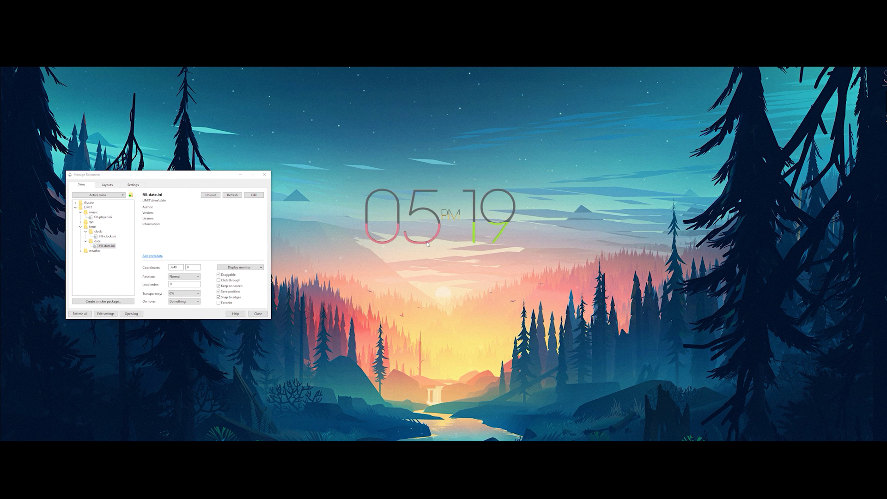
{"action": "left_click_drag", "start_coordinate": [745, 164], "coordinate": [548, 234]}
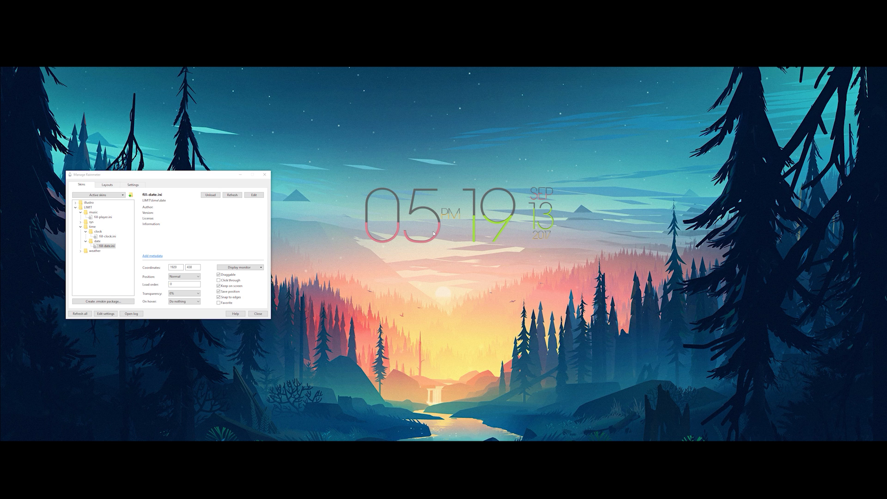
{"action": "left_click_drag", "start_coordinate": [439, 233], "coordinate": [426, 233]}
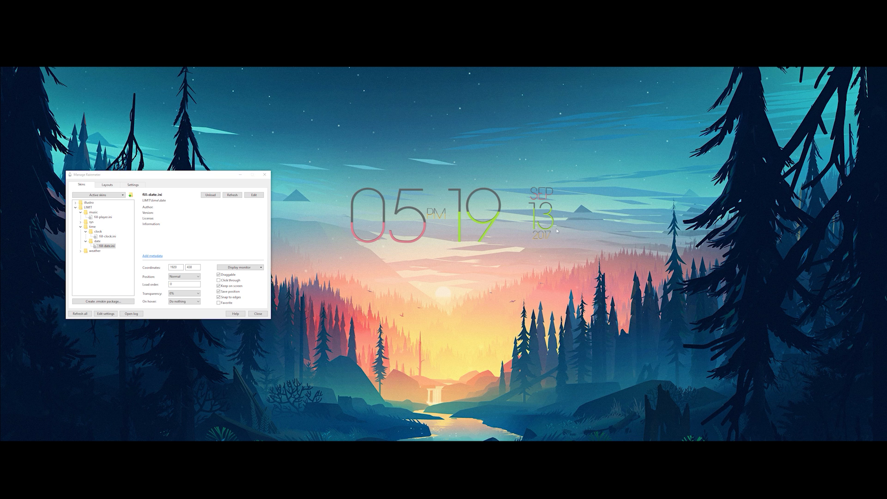
{"action": "left_click_drag", "start_coordinate": [550, 230], "coordinate": [547, 233]}
Step: Minimize the manager and raise the clock and date together toward the top centre
{"action": "left_click", "coordinate": [240, 175]}
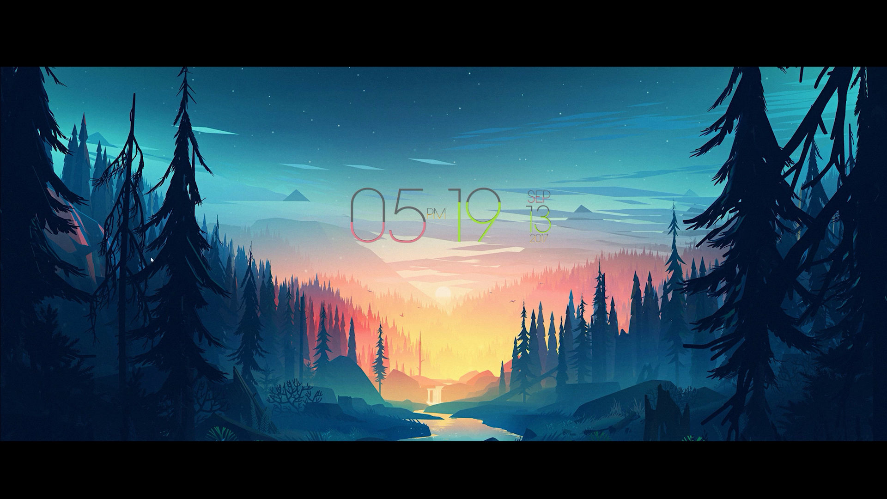
{"action": "left_click_drag", "start_coordinate": [496, 221], "coordinate": [457, 192]}
{"action": "left_click_drag", "start_coordinate": [544, 221], "coordinate": [468, 194]}
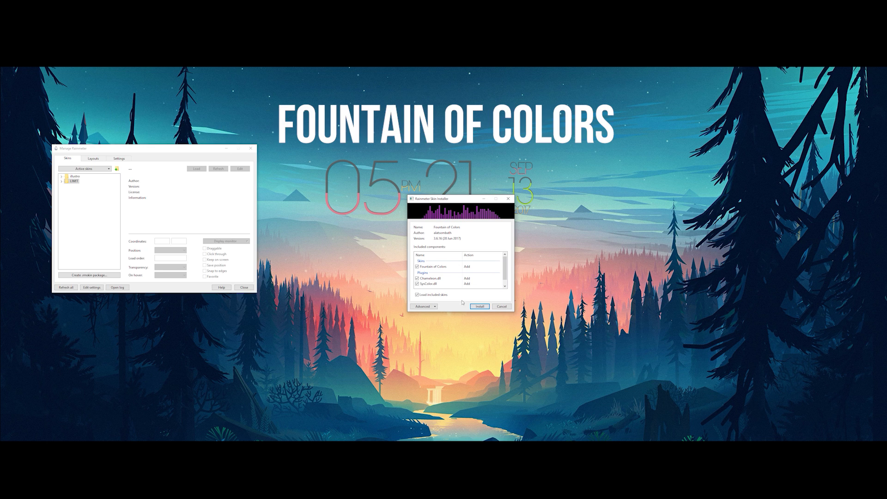
Step: Install the Fountain of Colors skin package
{"action": "left_click", "coordinate": [483, 306]}
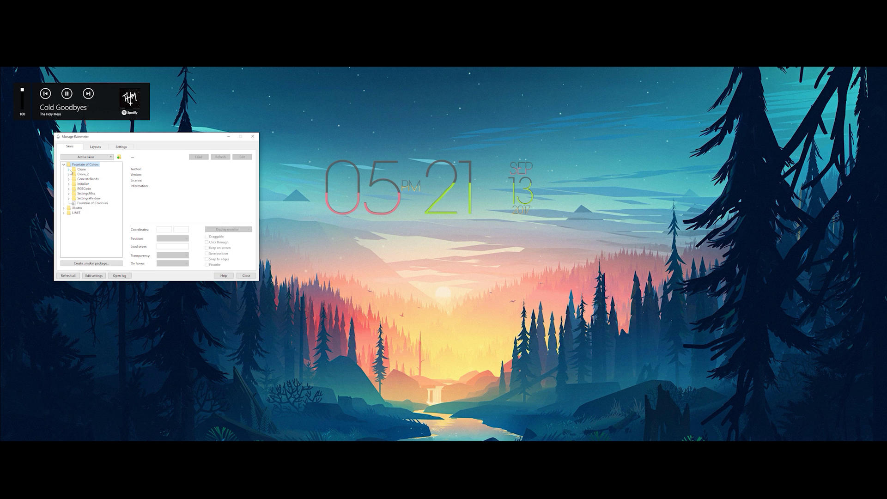
Step: Load the Fountain of Colors Clone.ini visualizer and drag it to the top centre
{"action": "left_click", "coordinate": [69, 169]}
{"action": "double_click", "coordinate": [88, 174]}
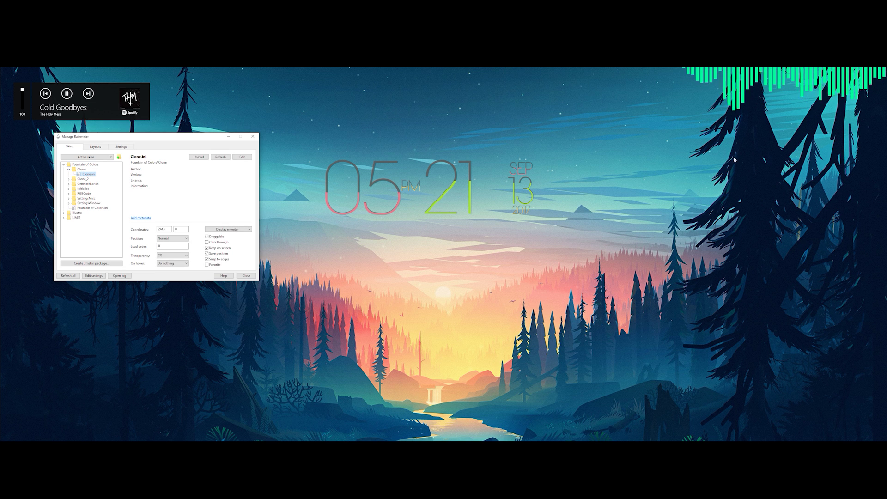
{"action": "left_click_drag", "start_coordinate": [804, 86], "coordinate": [465, 79]}
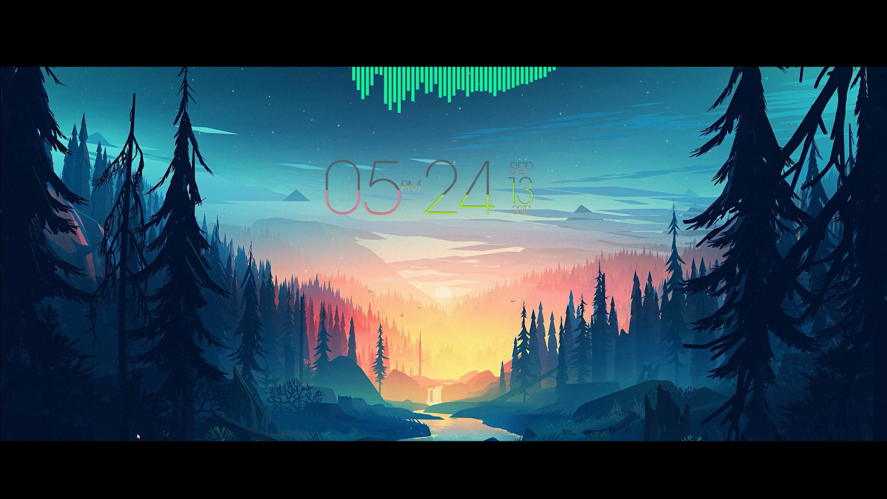
Step: In the visualizer's settings, try random colours, then switch the bars to custom colours
{"action": "middle_click", "coordinate": [451, 79]}
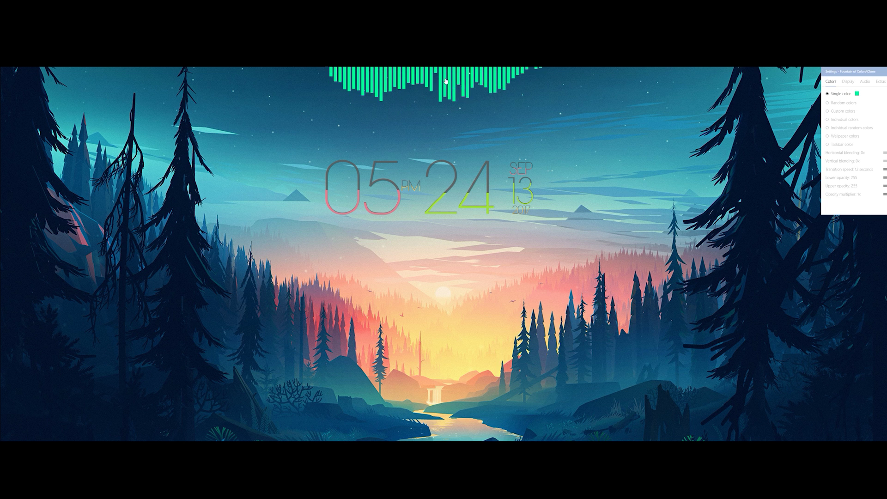
{"action": "left_click", "coordinate": [828, 102]}
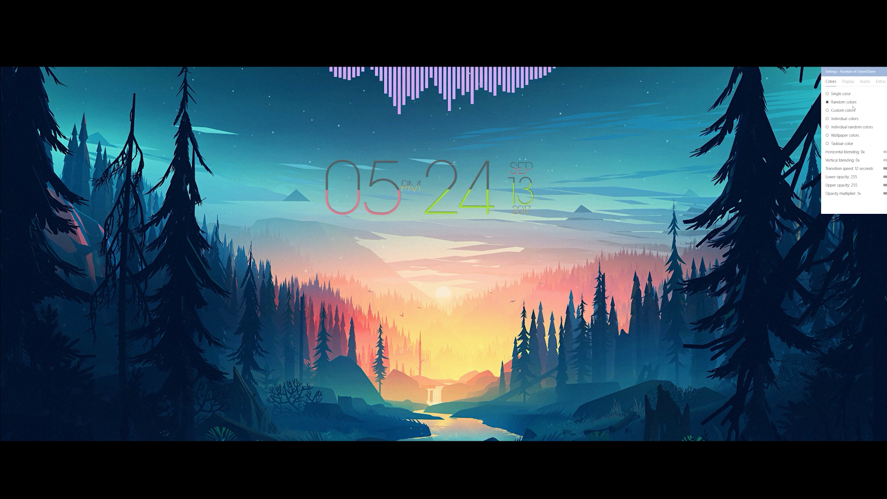
{"action": "left_click_drag", "start_coordinate": [884, 71], "coordinate": [677, 86]}
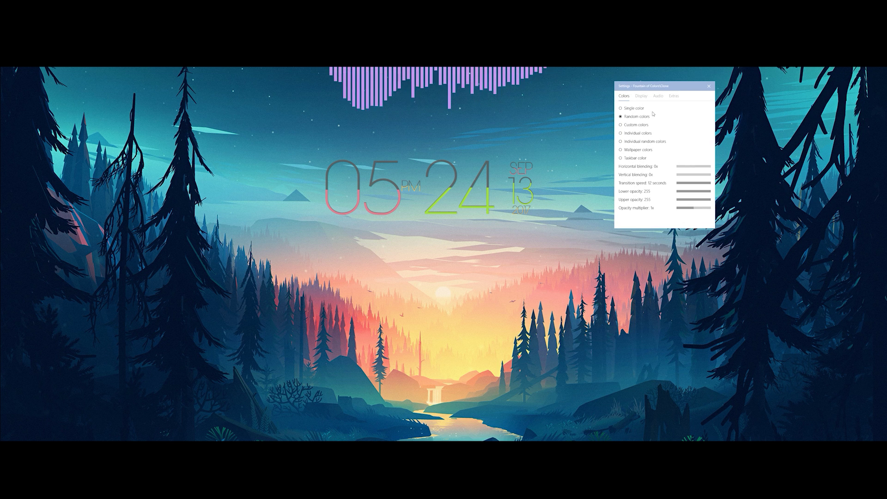
{"action": "left_click", "coordinate": [636, 127]}
{"action": "left_click", "coordinate": [658, 127]}
Step: Review the Display, Audio and Extras settings, ending on Audio
{"action": "left_click", "coordinate": [642, 96]}
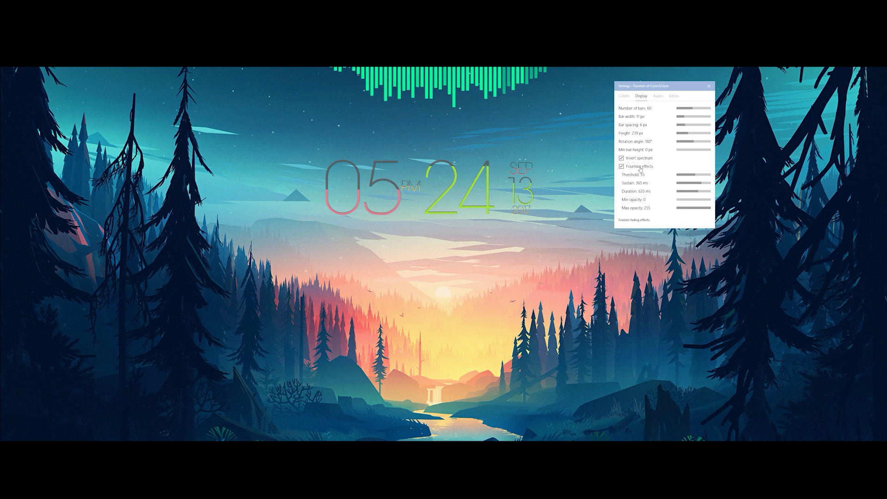
{"action": "left_click", "coordinate": [658, 97]}
{"action": "left_click", "coordinate": [673, 97]}
{"action": "left_click", "coordinate": [658, 97]}
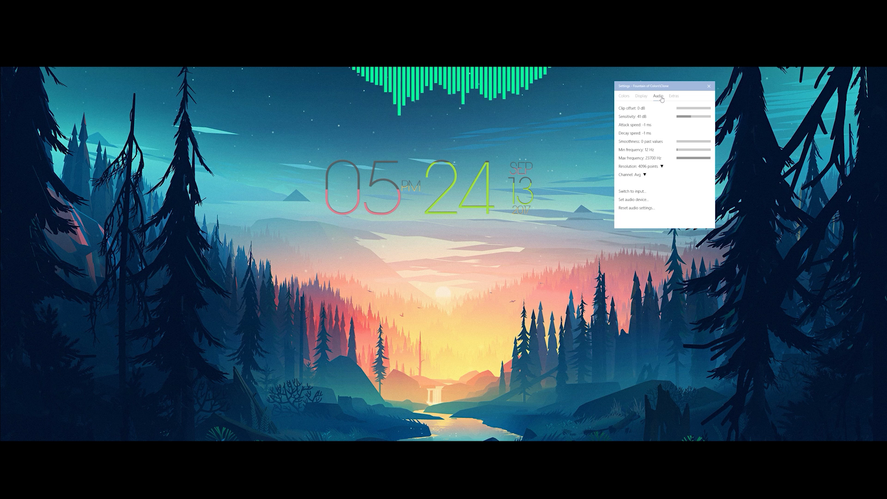